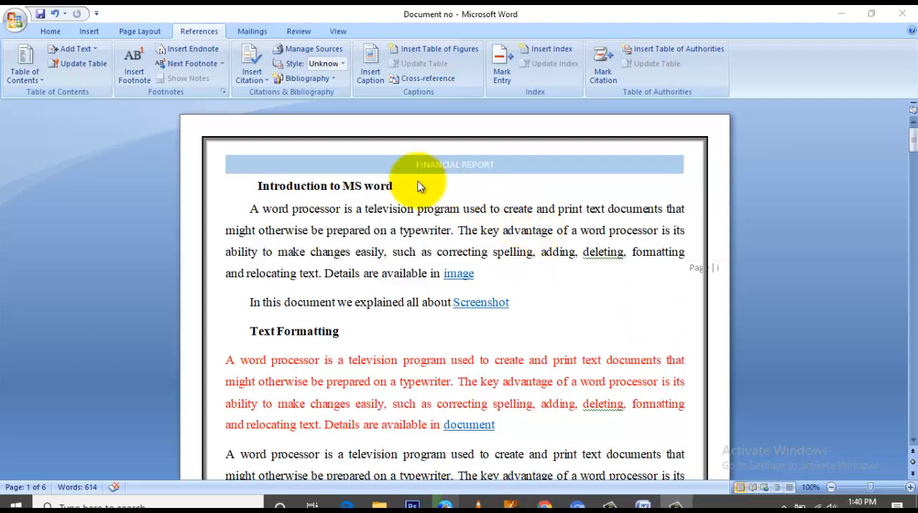
{"action": "left_click", "coordinate": [189, 29]}
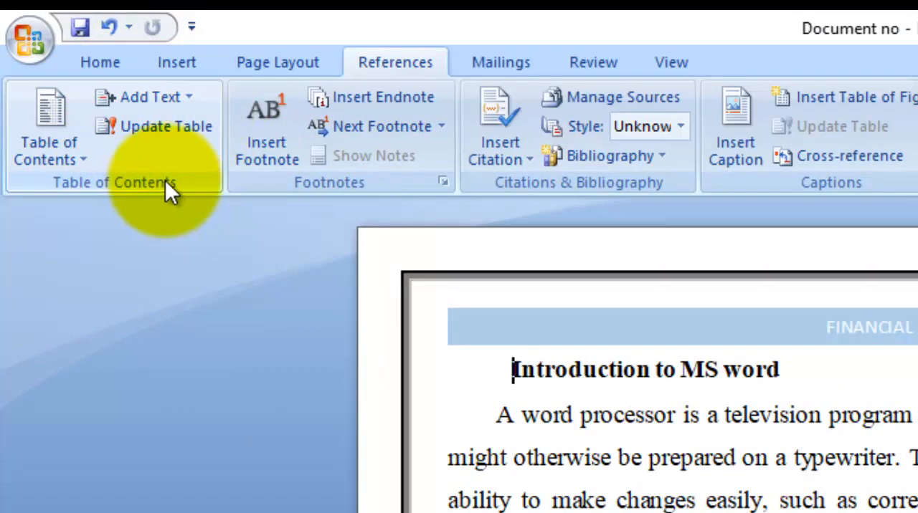
{"action": "left_click", "coordinate": [125, 97]}
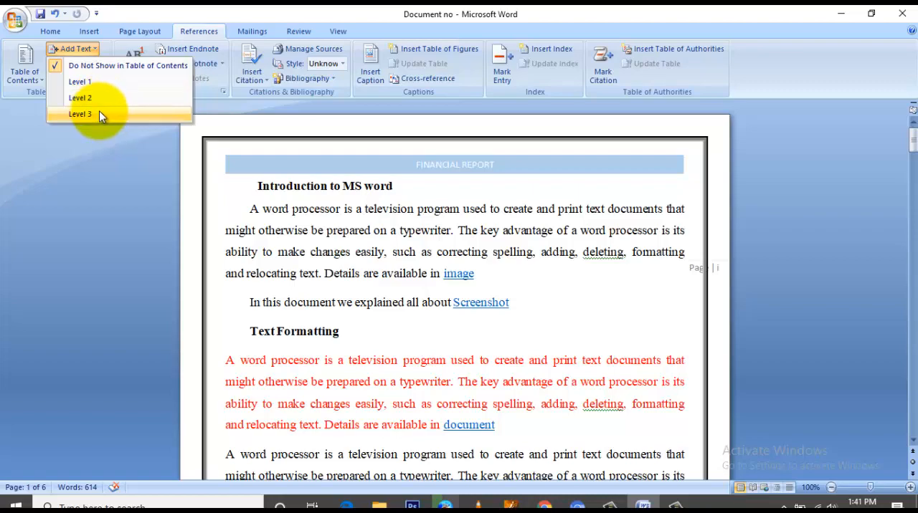
{"action": "left_click", "coordinate": [95, 50]}
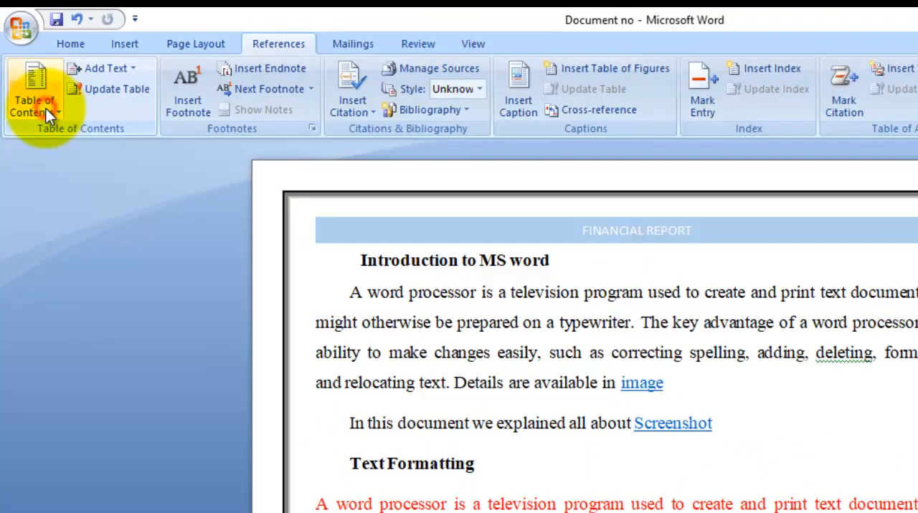
{"action": "left_click", "coordinate": [33, 78]}
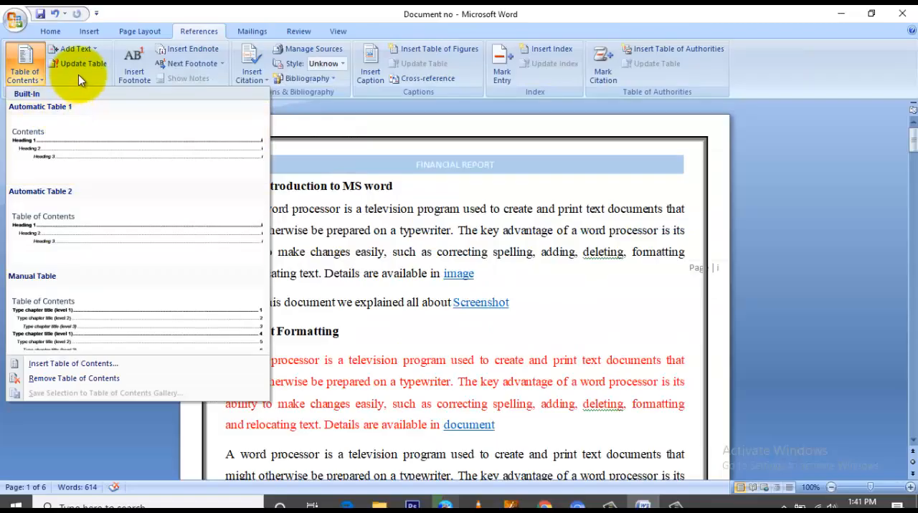
{"action": "left_click", "coordinate": [109, 96]}
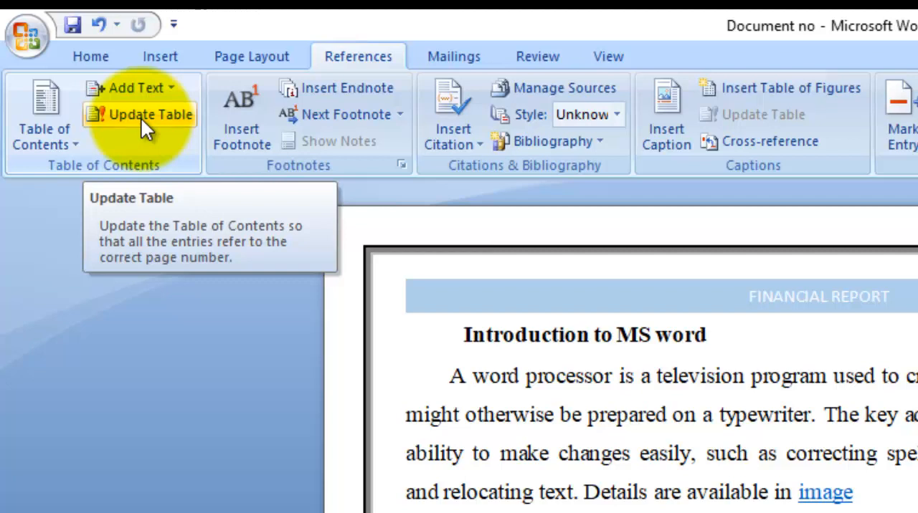
{"action": "left_click", "coordinate": [121, 86]}
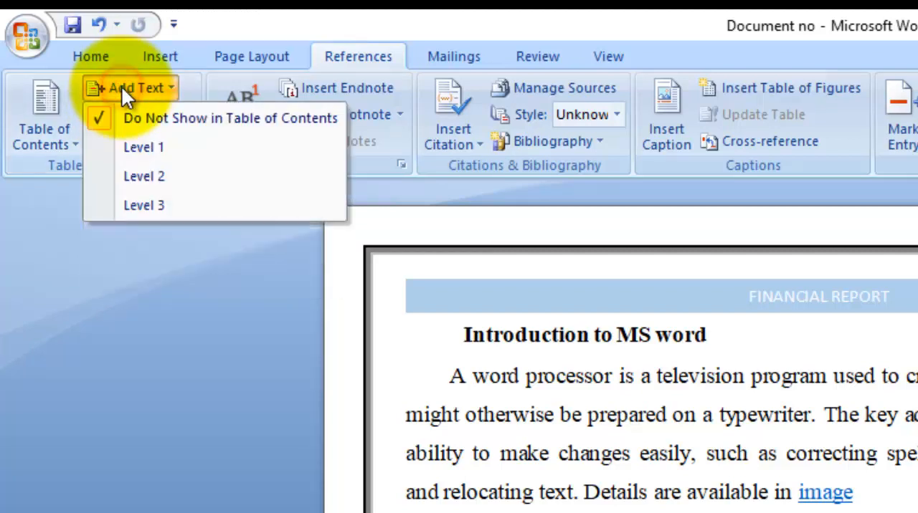
{"action": "left_click", "coordinate": [121, 86]}
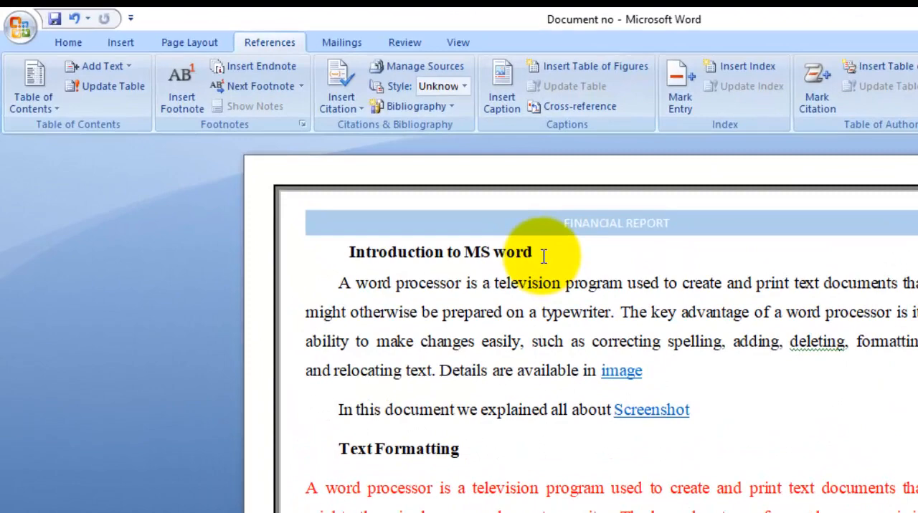
Step: Mark the "Introduction to MS word" heading as a Level 1 entry for the table of contents
{"action": "left_click_drag", "start_coordinate": [398, 187], "coordinate": [280, 186]}
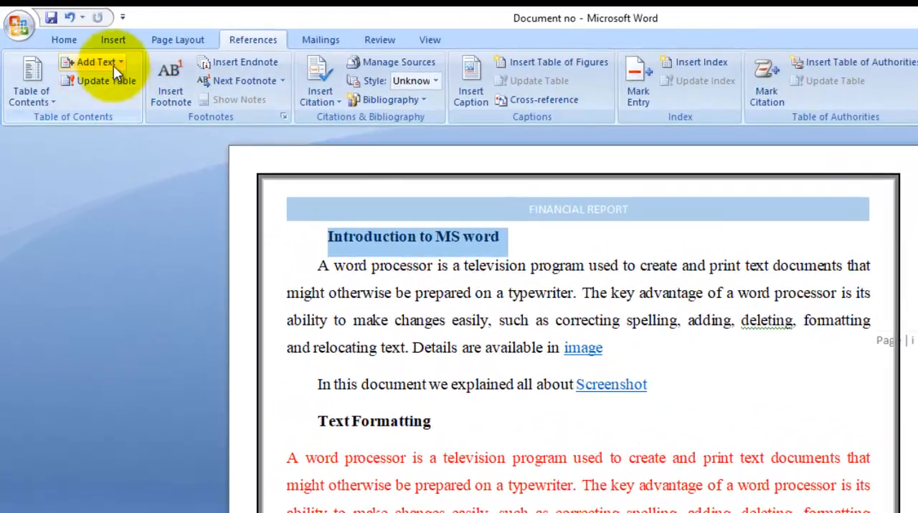
{"action": "left_click", "coordinate": [107, 61]}
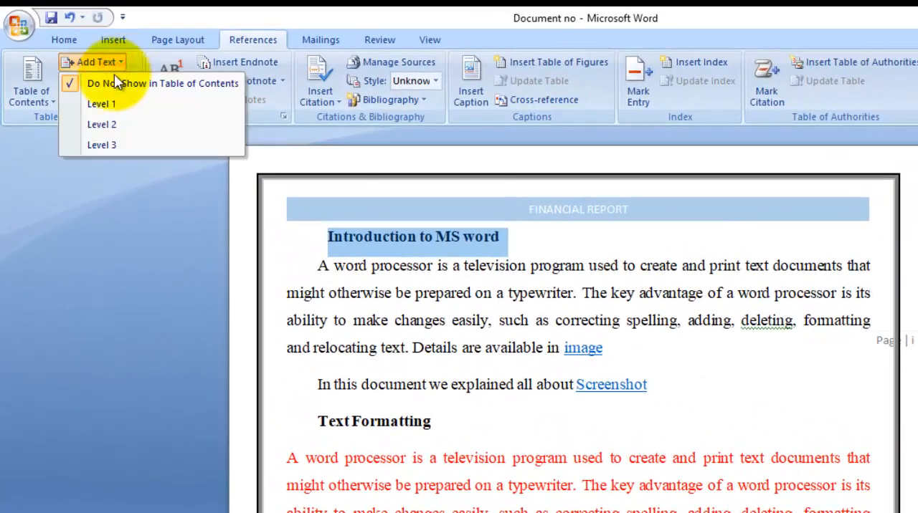
{"action": "left_click", "coordinate": [109, 105]}
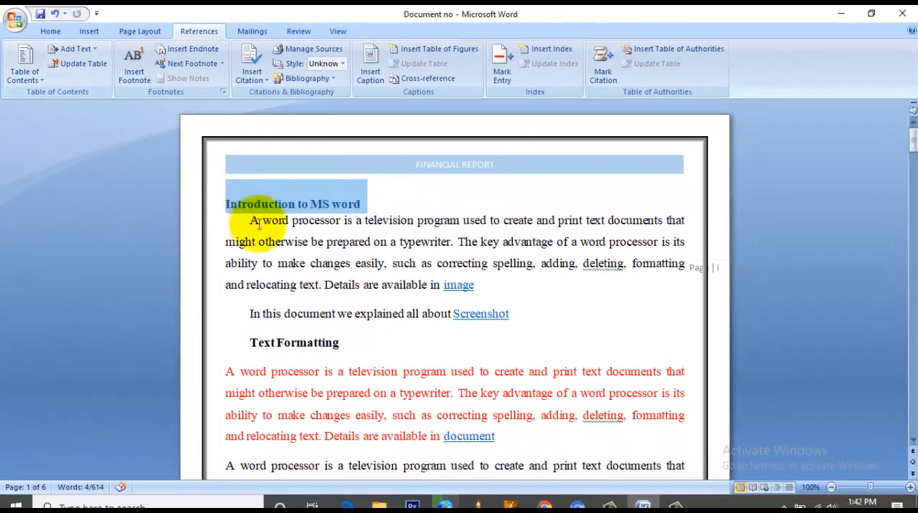
Step: Mark the "Text Formatting" heading as a Level 2 entry for the table of contents
{"action": "left_click", "coordinate": [436, 436]}
{"action": "left_click_drag", "start_coordinate": [446, 451], "coordinate": [331, 451]}
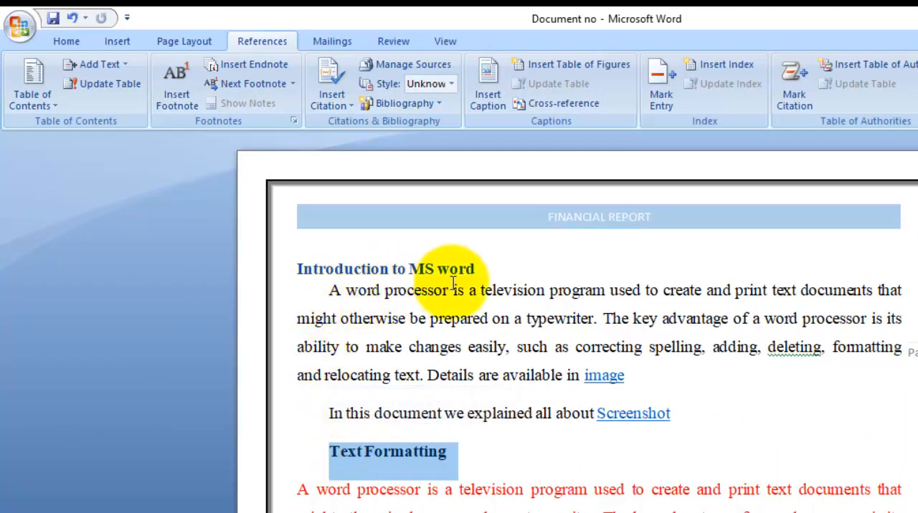
{"action": "left_click", "coordinate": [125, 66]}
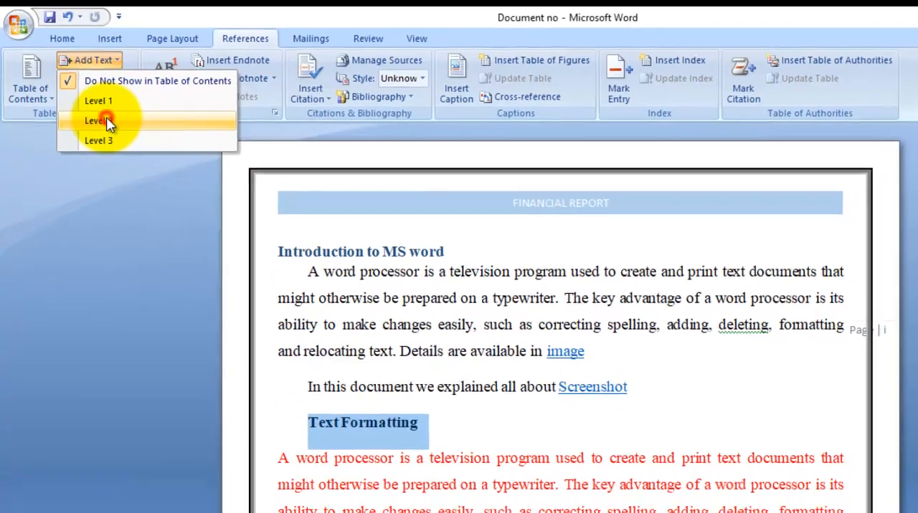
{"action": "left_click", "coordinate": [114, 129]}
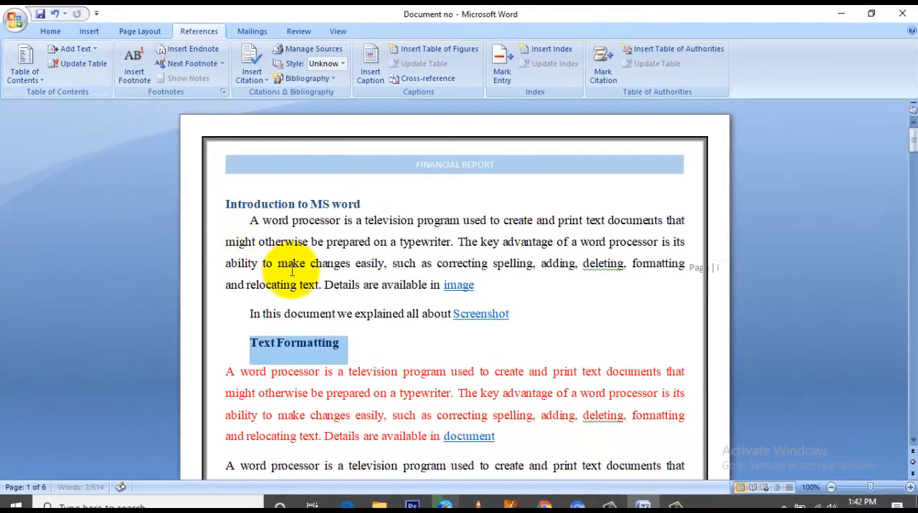
Step: Mark the "Example of List" heading as a Level 1 entry for the table of contents
{"action": "scroll", "coordinate": [294, 291], "scroll_direction": "down", "scroll_amount": 5}
{"action": "left_click", "coordinate": [243, 289]}
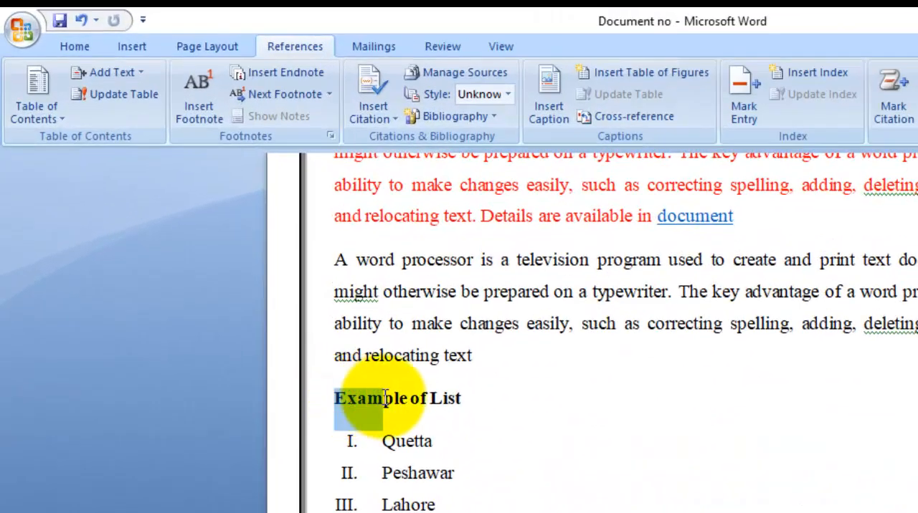
{"action": "left_click_drag", "start_coordinate": [300, 355], "coordinate": [406, 356]}
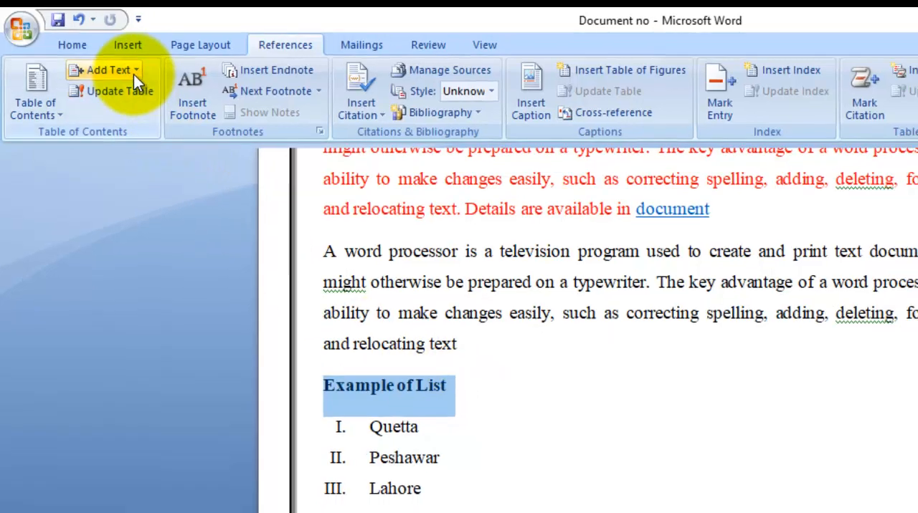
{"action": "left_click", "coordinate": [109, 73]}
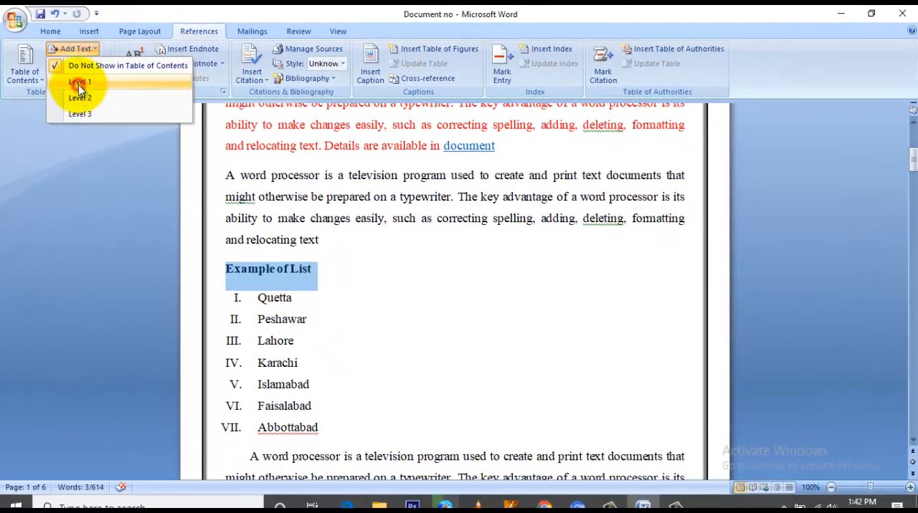
{"action": "left_click", "coordinate": [78, 82]}
Step: Mark the "Table" heading above the student details table as a Level 1 entry for the table of contents
{"action": "scroll", "coordinate": [348, 287], "scroll_direction": "down", "scroll_amount": 15}
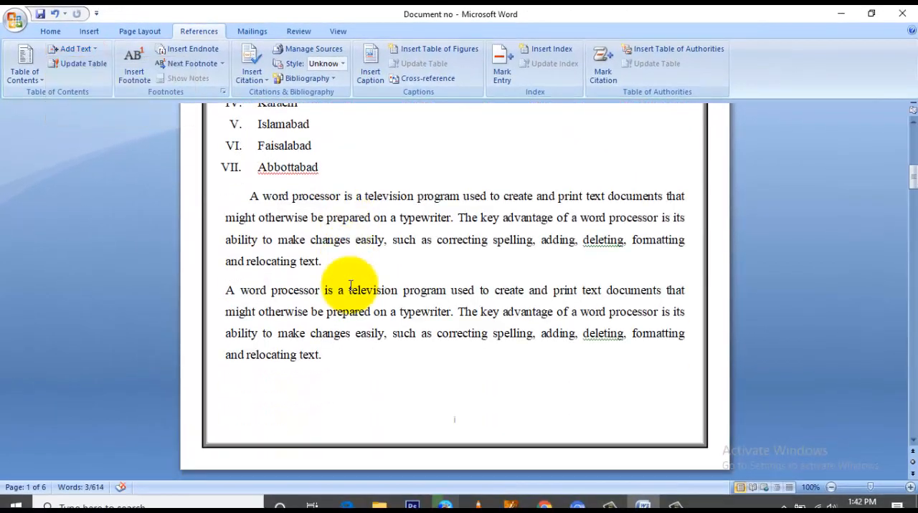
{"action": "scroll", "coordinate": [351, 285], "scroll_direction": "down", "scroll_amount": 5}
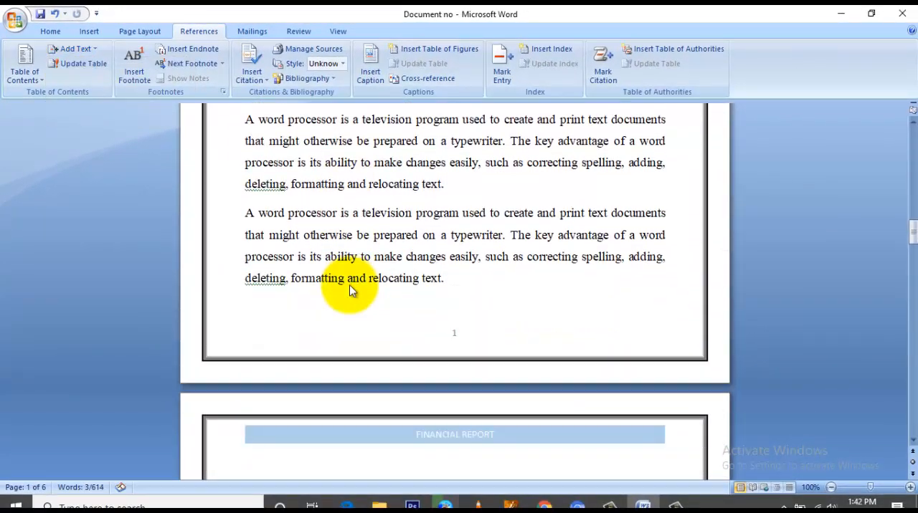
{"action": "left_click", "coordinate": [286, 299]}
{"action": "left_click_drag", "start_coordinate": [286, 299], "coordinate": [242, 300]}
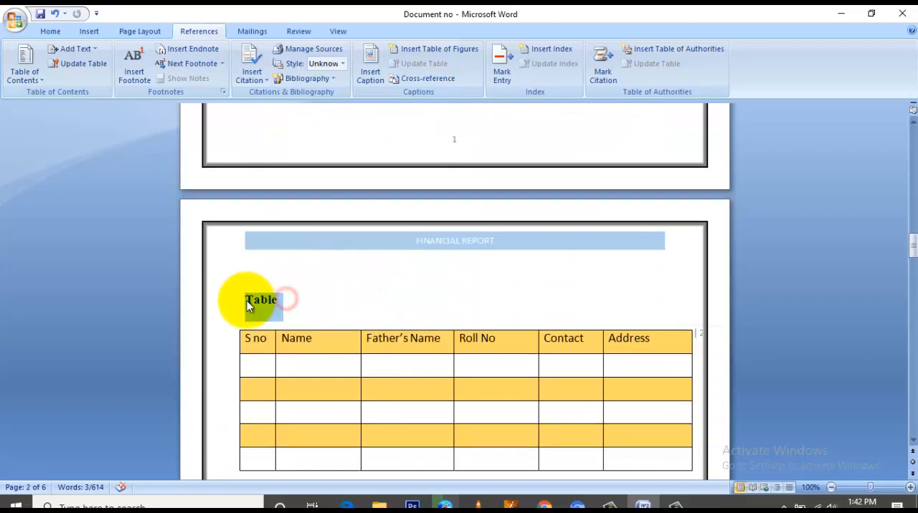
{"action": "left_click", "coordinate": [81, 50]}
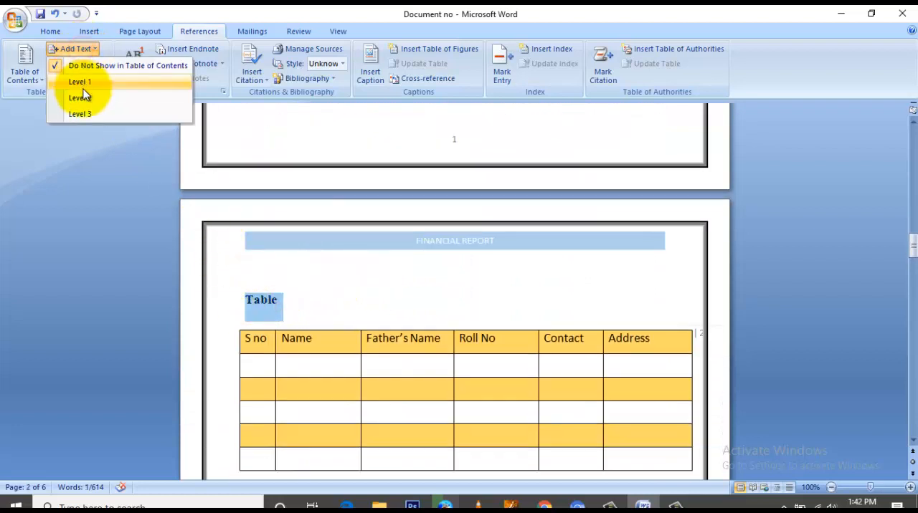
{"action": "left_click", "coordinate": [79, 82]}
Step: Insert a blank page before the "Introduction to MS word" heading at the start of the document
{"action": "scroll", "coordinate": [343, 298], "scroll_direction": "up", "scroll_amount": 15}
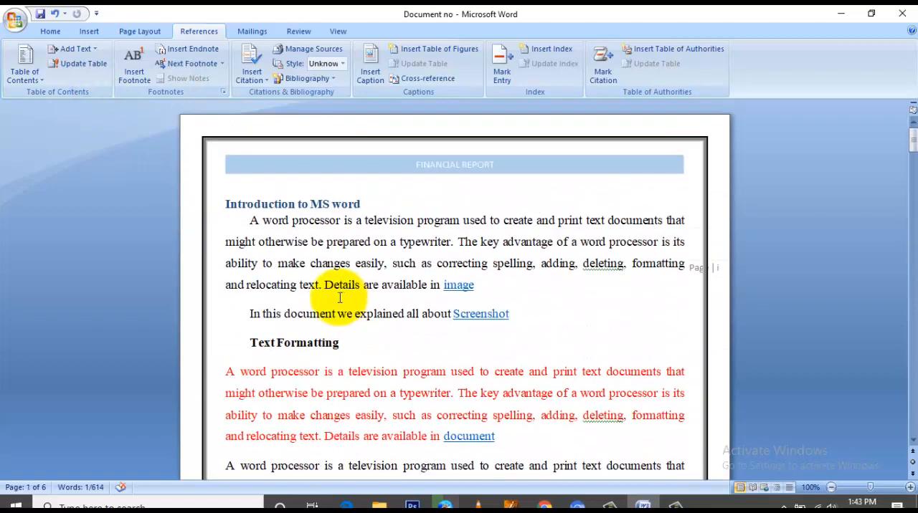
{"action": "left_click", "coordinate": [228, 205]}
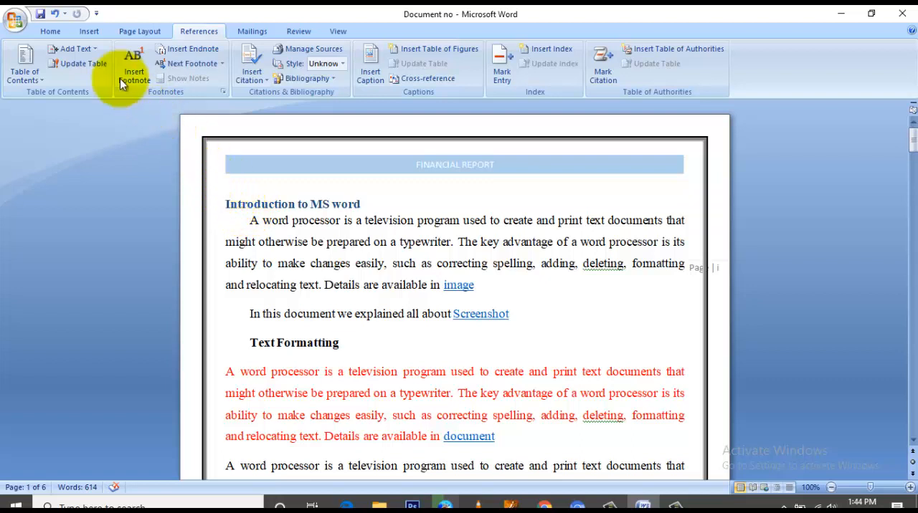
{"action": "left_click", "coordinate": [94, 31]}
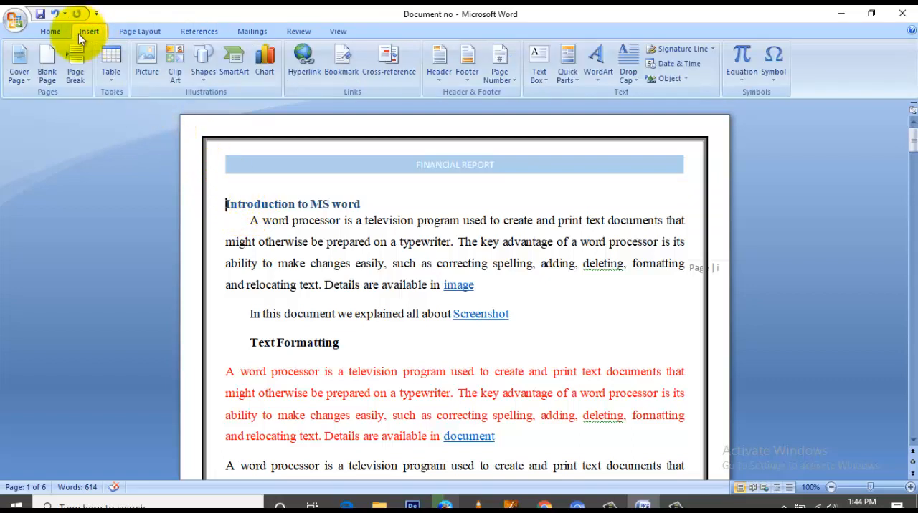
{"action": "left_click", "coordinate": [45, 65]}
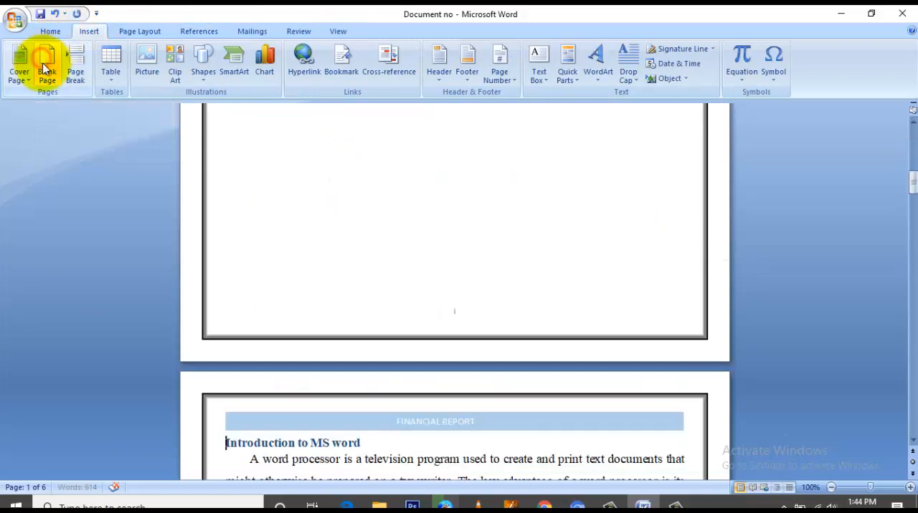
Step: Insert a table of contents in the Automatic Table 1 style at the start of the blank first page
{"action": "scroll", "coordinate": [343, 326], "scroll_direction": "down", "scroll_amount": 5}
{"action": "scroll", "coordinate": [345, 327], "scroll_direction": "up", "scroll_amount": 5}
{"action": "scroll", "coordinate": [444, 285], "scroll_direction": "up", "scroll_amount": 11}
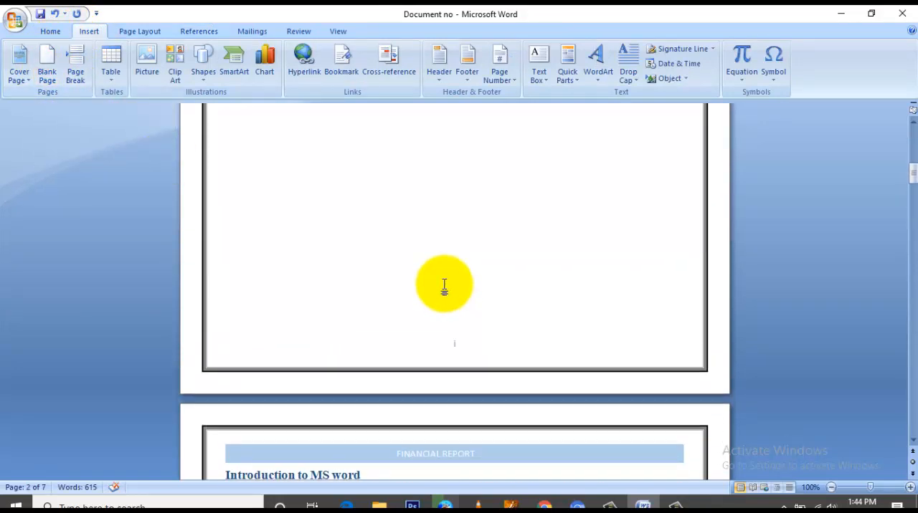
{"action": "scroll", "coordinate": [444, 286], "scroll_direction": "up", "scroll_amount": 3}
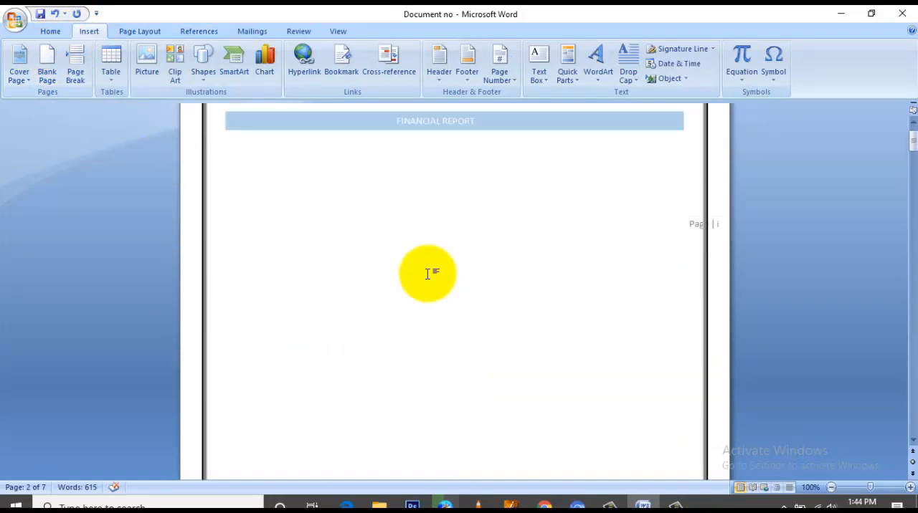
{"action": "left_click", "coordinate": [237, 150]}
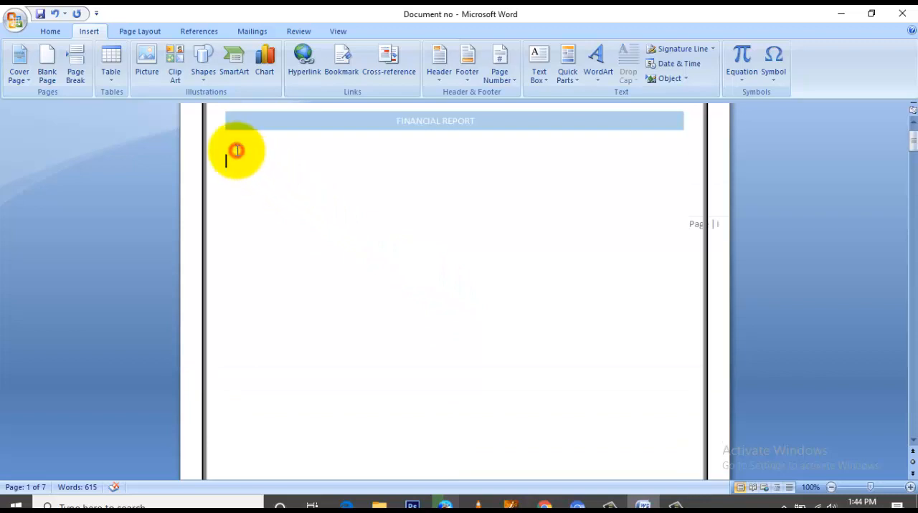
{"action": "left_click", "coordinate": [195, 32]}
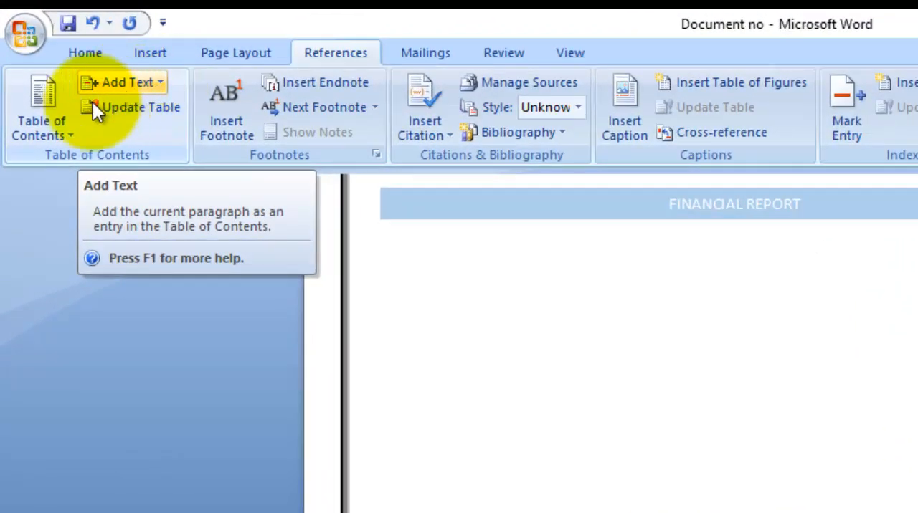
{"action": "left_click", "coordinate": [44, 127]}
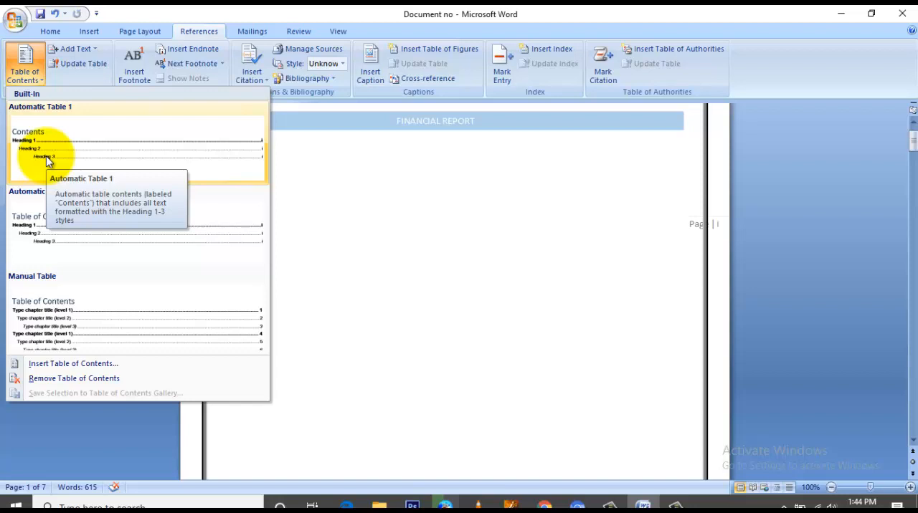
{"action": "left_click", "coordinate": [61, 152]}
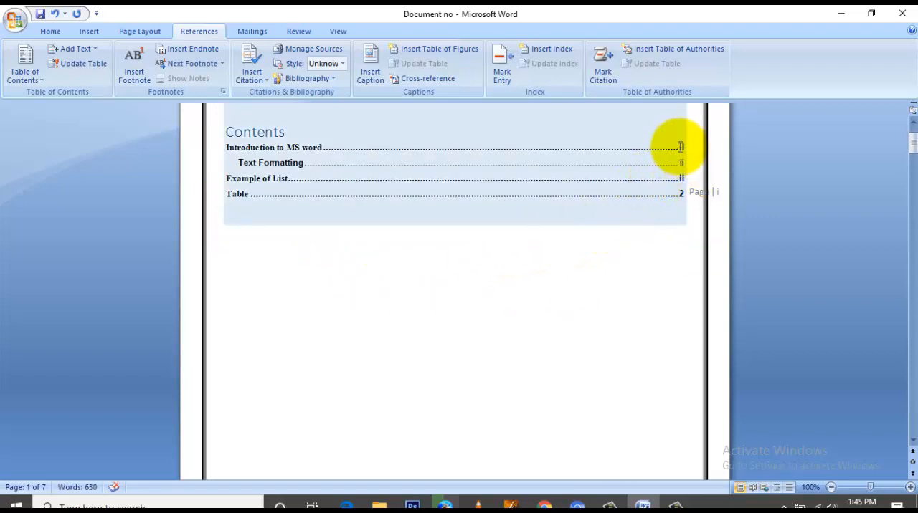
Step: Check the page numbers listed in the table of contents against the pages where the marked headings stand
{"action": "scroll", "coordinate": [682, 216], "scroll_direction": "down", "scroll_amount": 3}
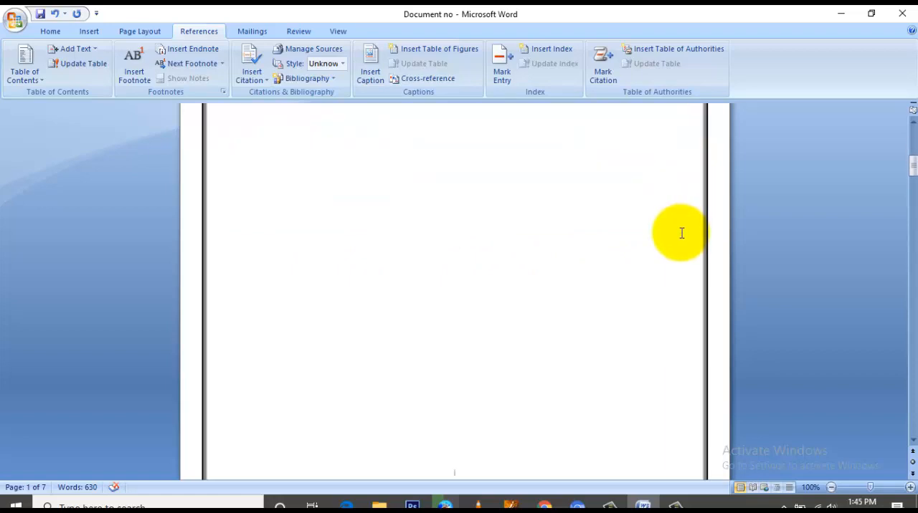
{"action": "scroll", "coordinate": [682, 235], "scroll_direction": "down", "scroll_amount": 8}
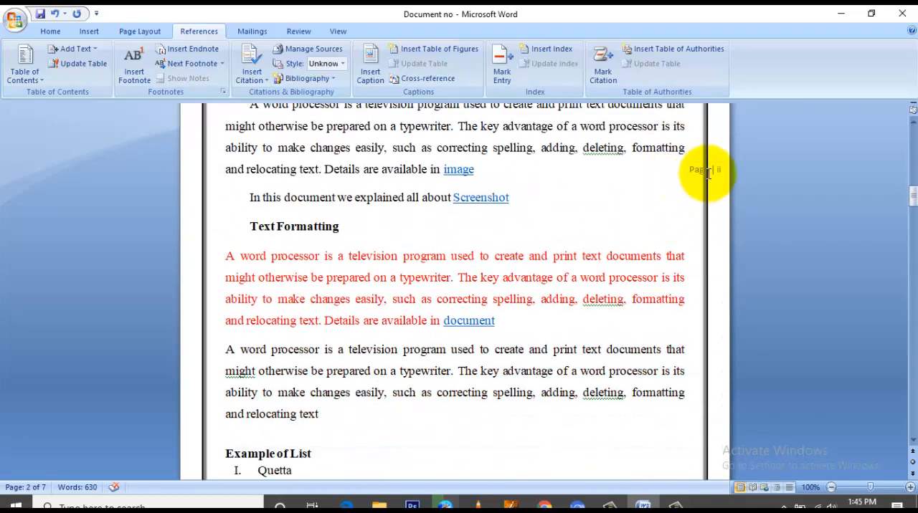
{"action": "scroll", "coordinate": [715, 172], "scroll_direction": "down", "scroll_amount": 10}
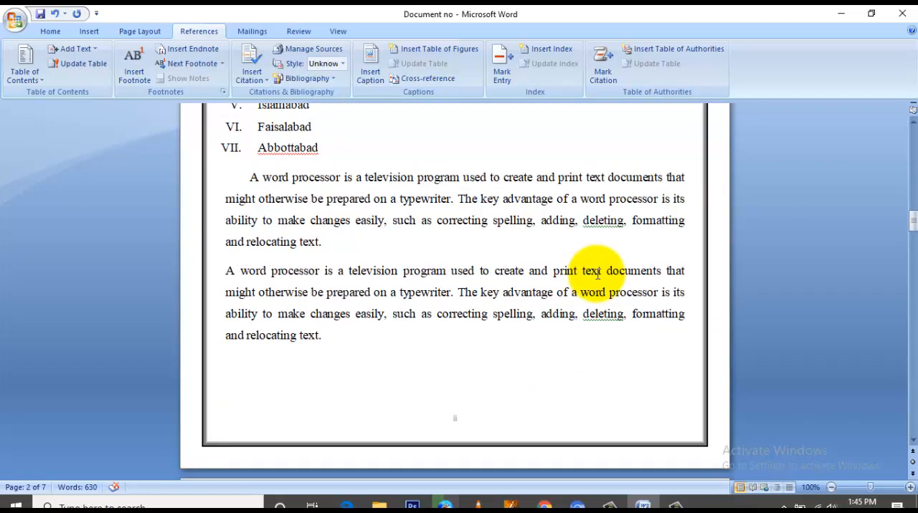
{"action": "scroll", "coordinate": [595, 269], "scroll_direction": "down", "scroll_amount": 15}
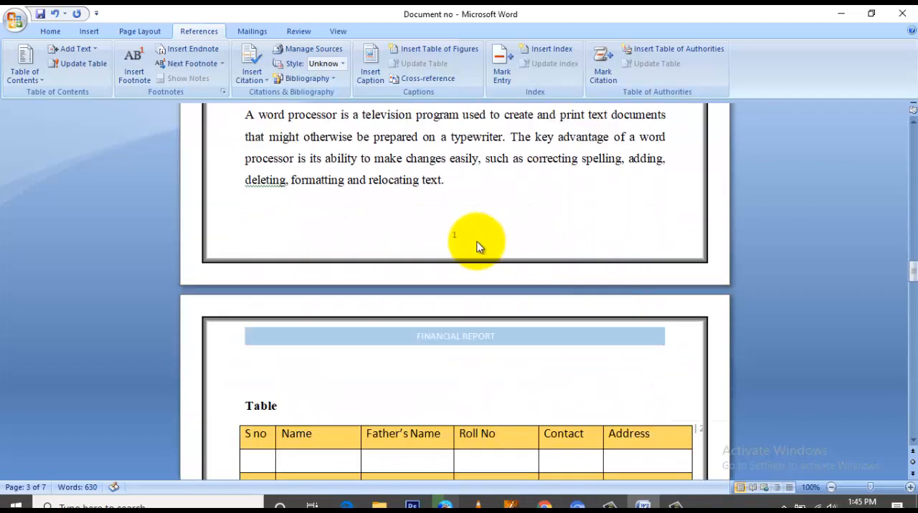
{"action": "scroll", "coordinate": [471, 248], "scroll_direction": "down", "scroll_amount": 15}
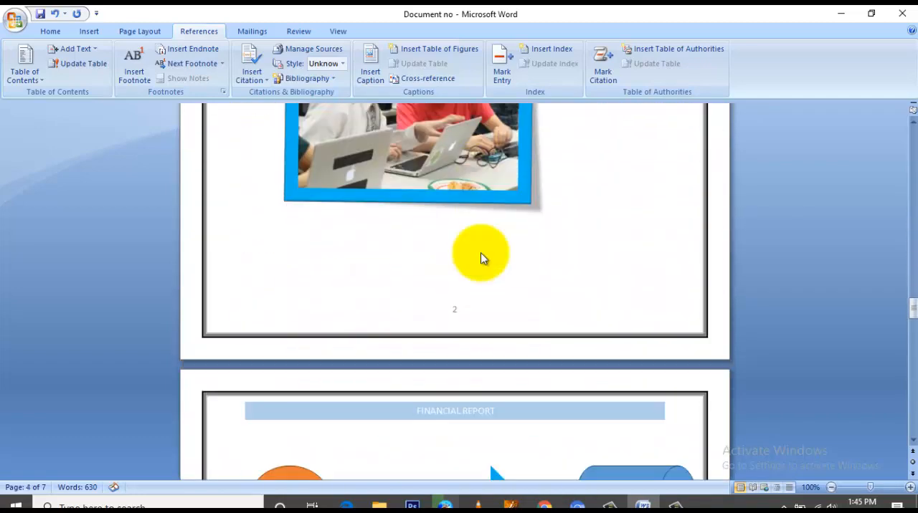
{"action": "scroll", "coordinate": [464, 244], "scroll_direction": "up", "scroll_amount": 11}
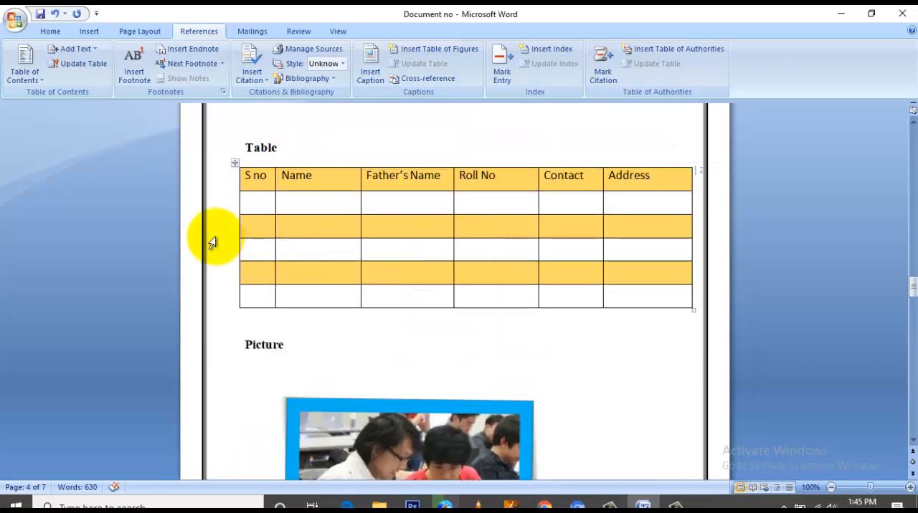
Step: Add the heading "Charts" on the empty line between the organization chart and the marks column chart
{"action": "scroll", "coordinate": [215, 240], "scroll_direction": "down", "scroll_amount": 5}
{"action": "scroll", "coordinate": [298, 276], "scroll_direction": "down", "scroll_amount": 8}
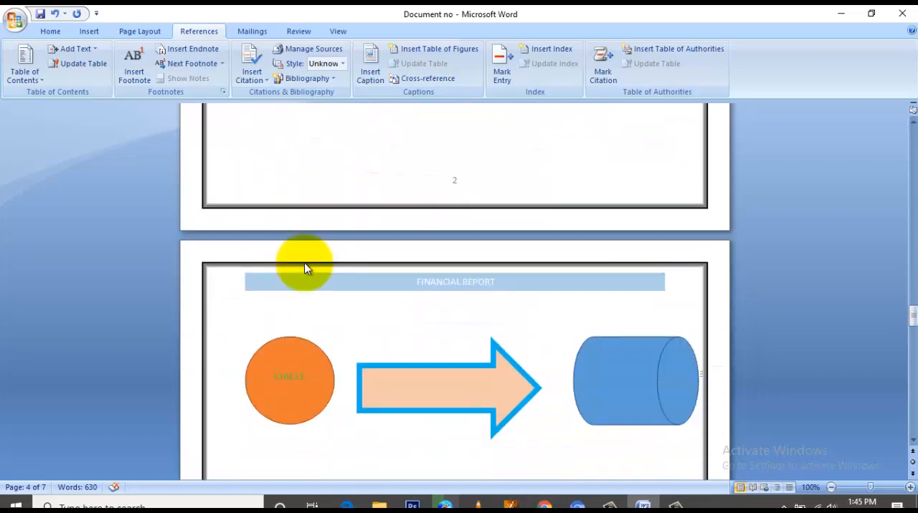
{"action": "scroll", "coordinate": [301, 270], "scroll_direction": "down", "scroll_amount": 10}
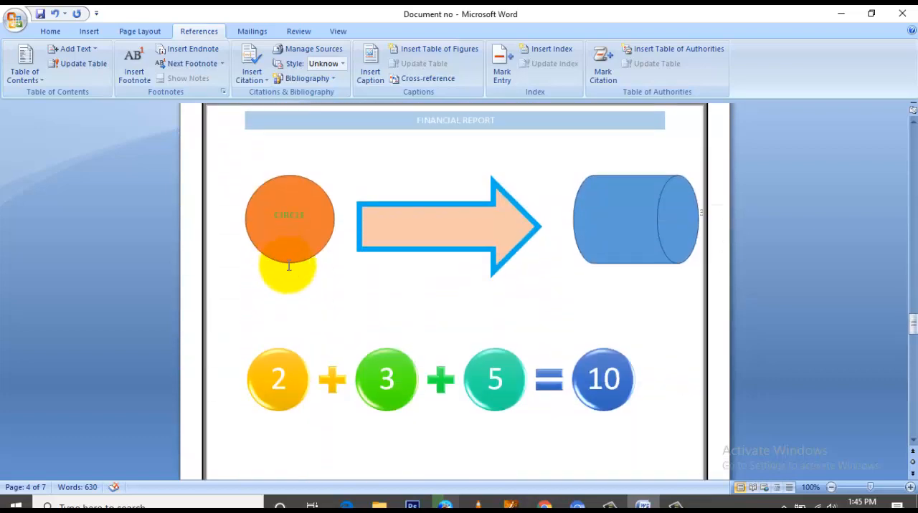
{"action": "scroll", "coordinate": [291, 273], "scroll_direction": "down", "scroll_amount": 4}
{"action": "scroll", "coordinate": [291, 272], "scroll_direction": "up", "scroll_amount": 6}
{"action": "scroll", "coordinate": [293, 269], "scroll_direction": "down", "scroll_amount": 12}
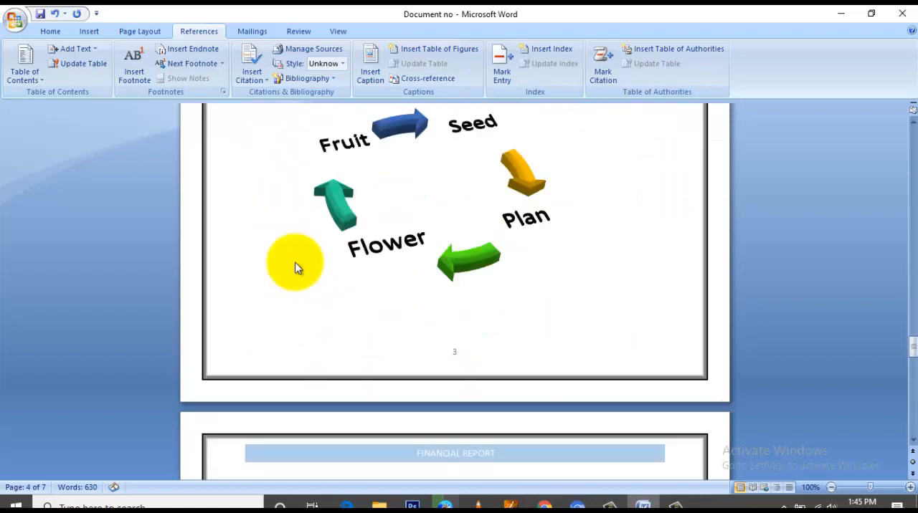
{"action": "scroll", "coordinate": [291, 251], "scroll_direction": "down", "scroll_amount": 1}
{"action": "scroll", "coordinate": [307, 229], "scroll_direction": "down", "scroll_amount": 7}
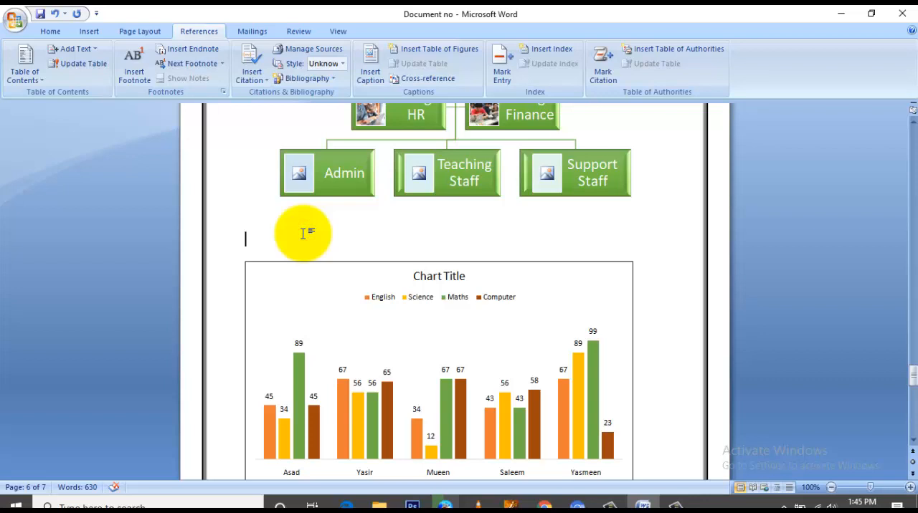
{"action": "type", "text": "harts"}
Step: Format the "Charts" heading in bold Times New Roman
{"action": "double_click", "coordinate": [261, 239]}
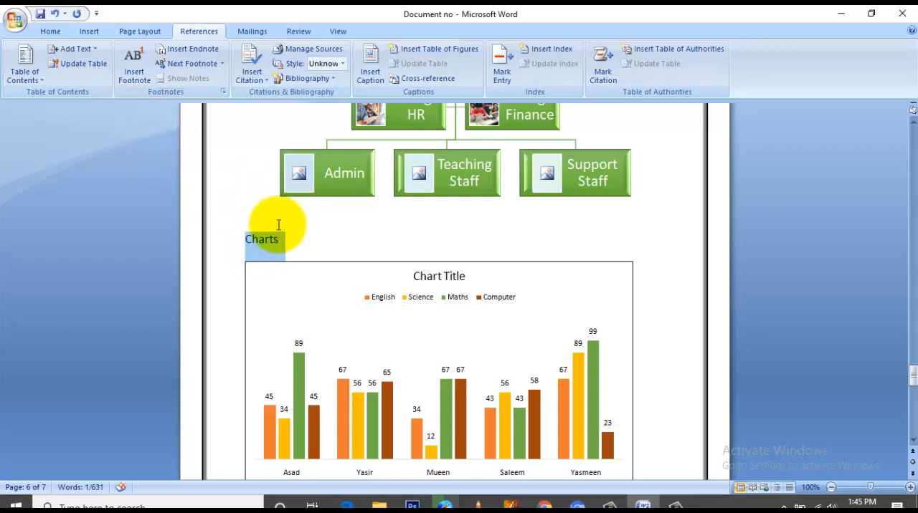
{"action": "left_click", "coordinate": [246, 216]}
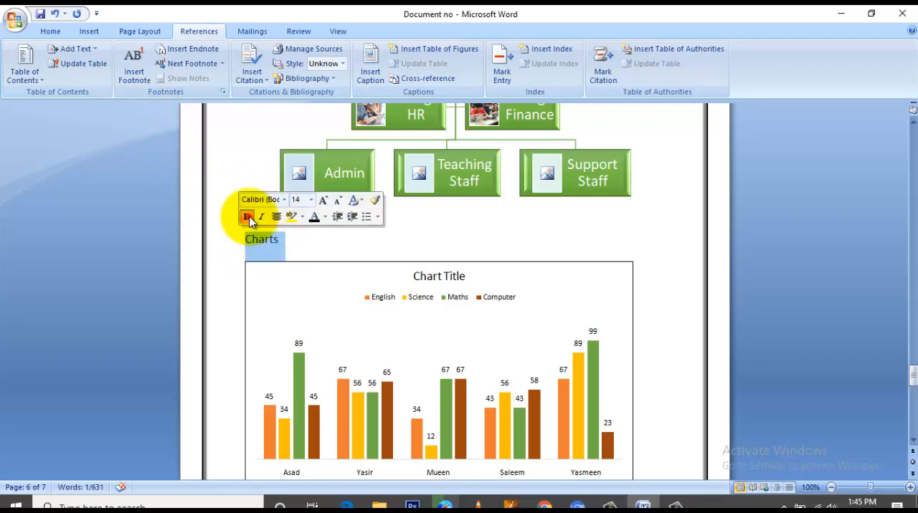
{"action": "left_click", "coordinate": [267, 199]}
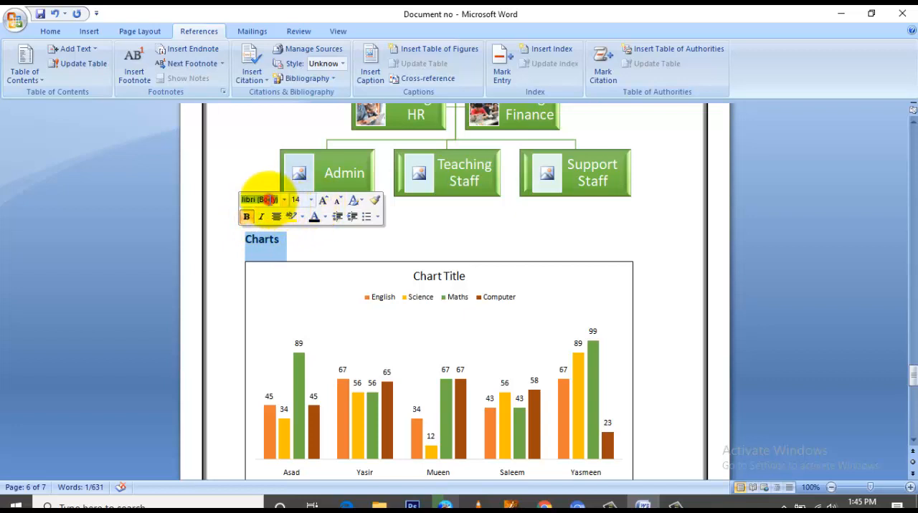
{"action": "key", "text": "Return"}
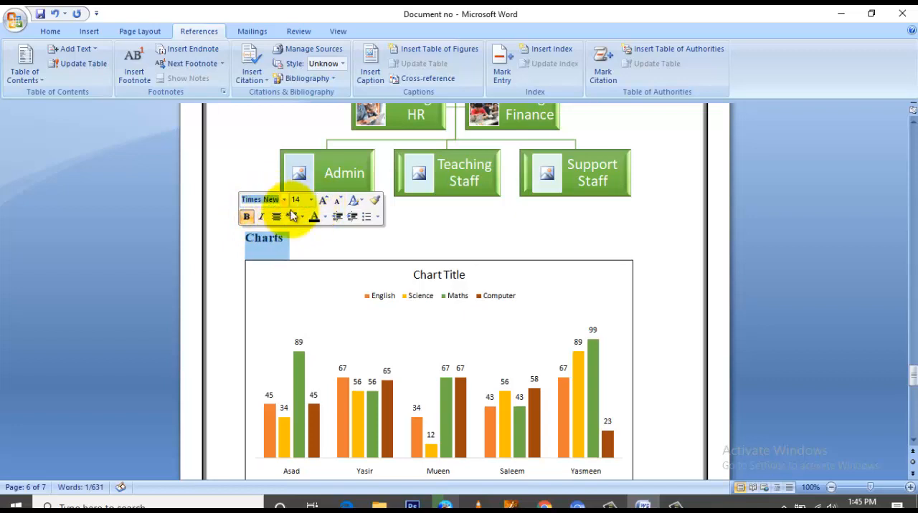
{"action": "left_click", "coordinate": [299, 243]}
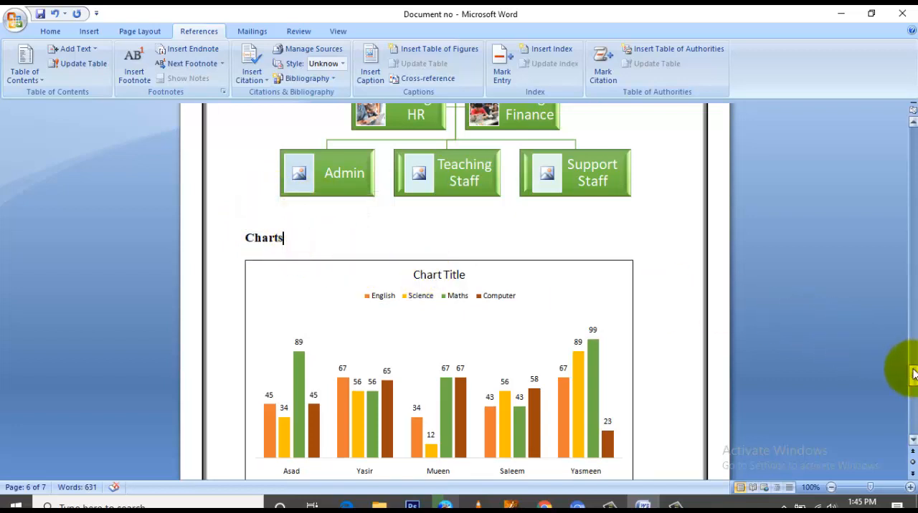
Step: Mark the "Charts" heading above the column chart as a Level 1 entry for the table of contents
{"action": "mouse_move", "coordinate": [913, 369]}
{"action": "left_mouse_down"}
{"action": "mouse_move", "coordinate": [900, 274]}
{"action": "mouse_move", "coordinate": [908, 133]}
{"action": "mouse_move", "coordinate": [909, 374]}
{"action": "left_mouse_up"}
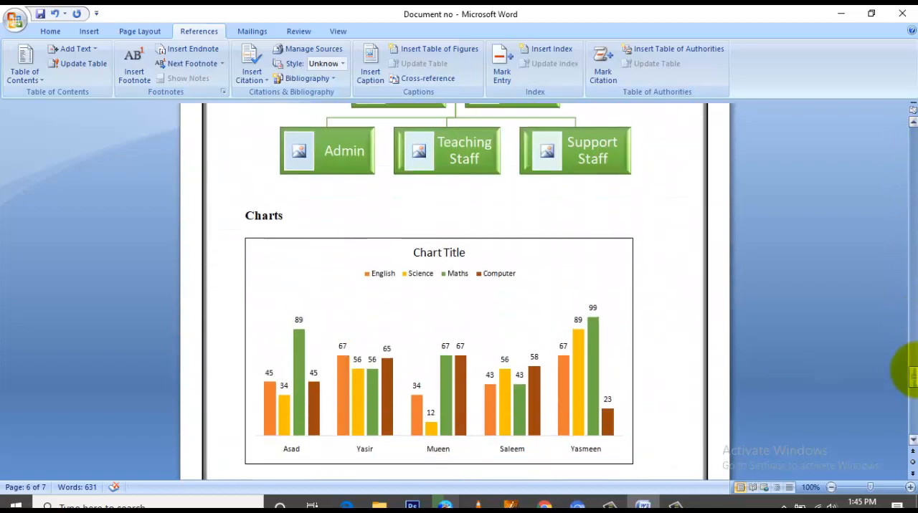
{"action": "left_click_drag", "start_coordinate": [295, 219], "coordinate": [245, 214]}
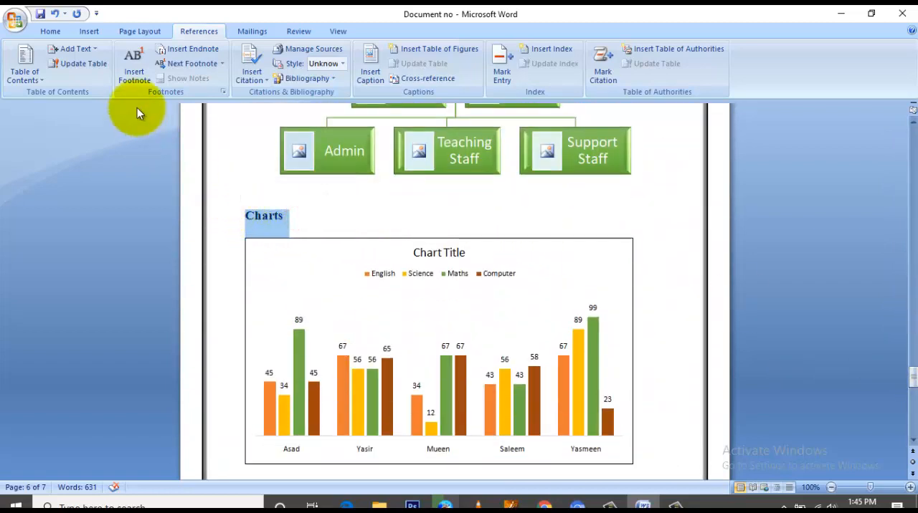
{"action": "left_click", "coordinate": [75, 49]}
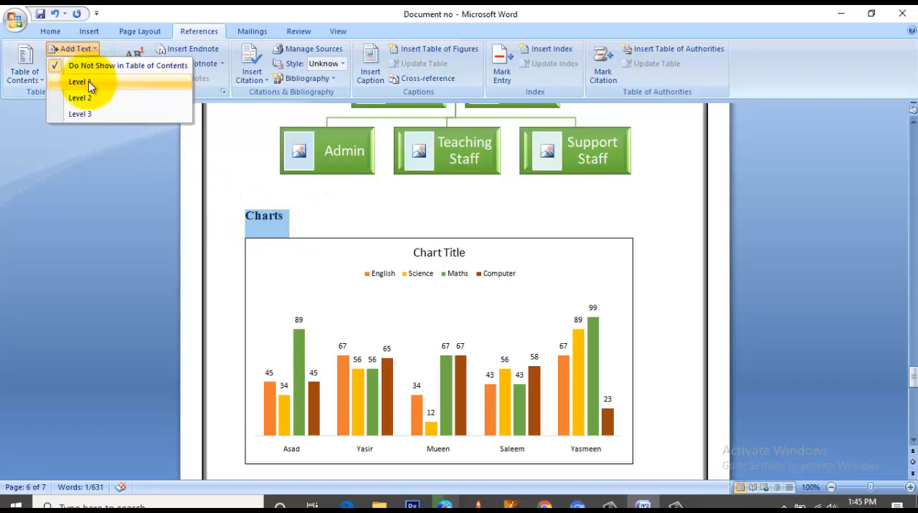
{"action": "left_click", "coordinate": [89, 82]}
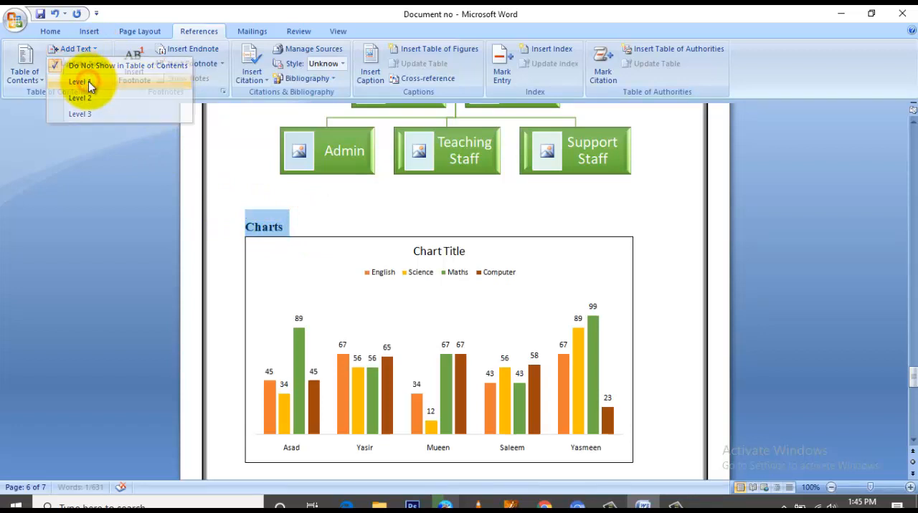
Step: Update the entire table of contents on the first page, including its entries and page numbers
{"action": "left_click_drag", "start_coordinate": [912, 378], "coordinate": [914, 138]}
{"action": "left_click", "coordinate": [415, 256]}
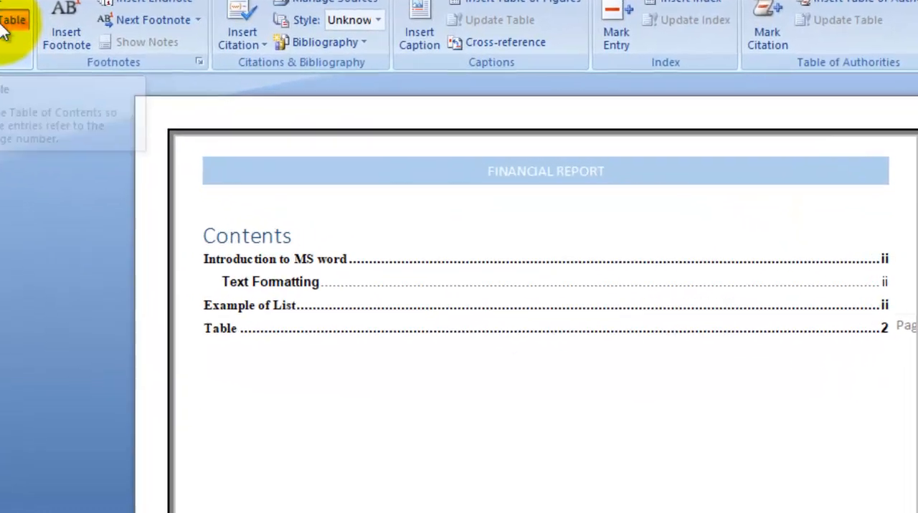
{"action": "left_click", "coordinate": [116, 85]}
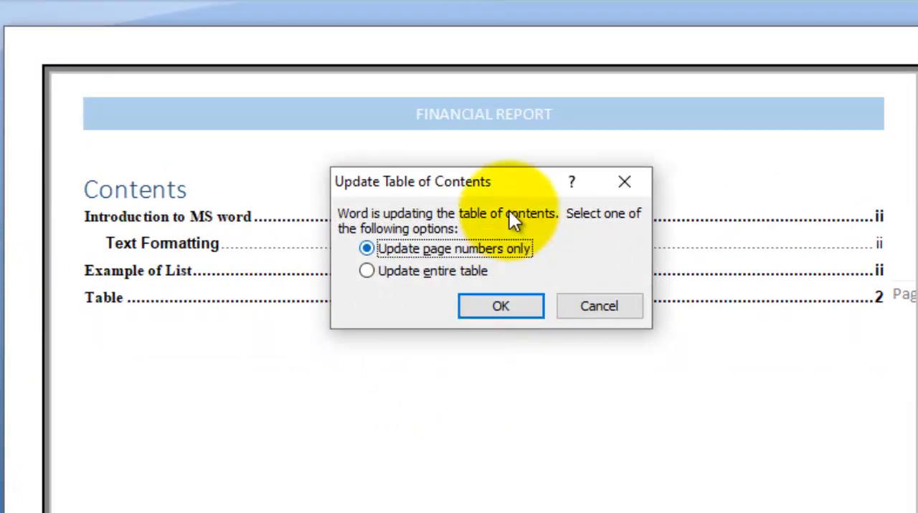
{"action": "left_click_drag", "start_coordinate": [526, 182], "coordinate": [654, 18]}
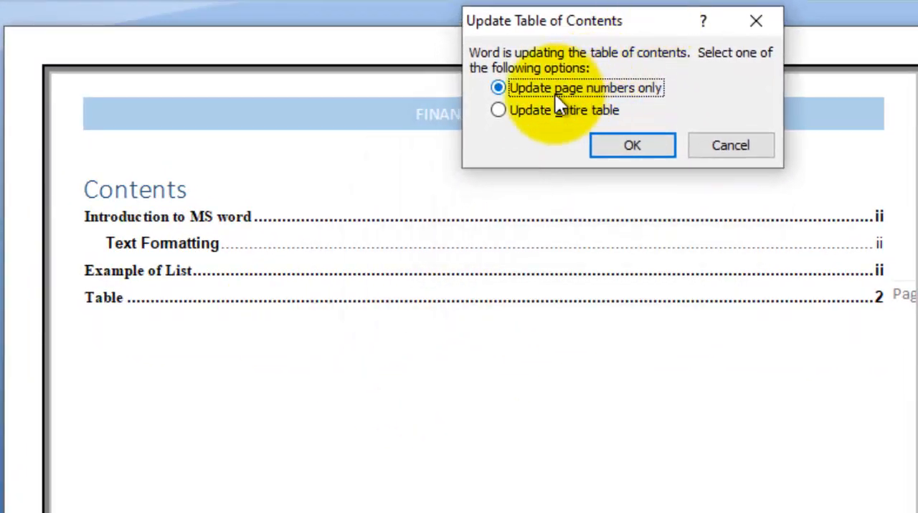
{"action": "left_click", "coordinate": [511, 113]}
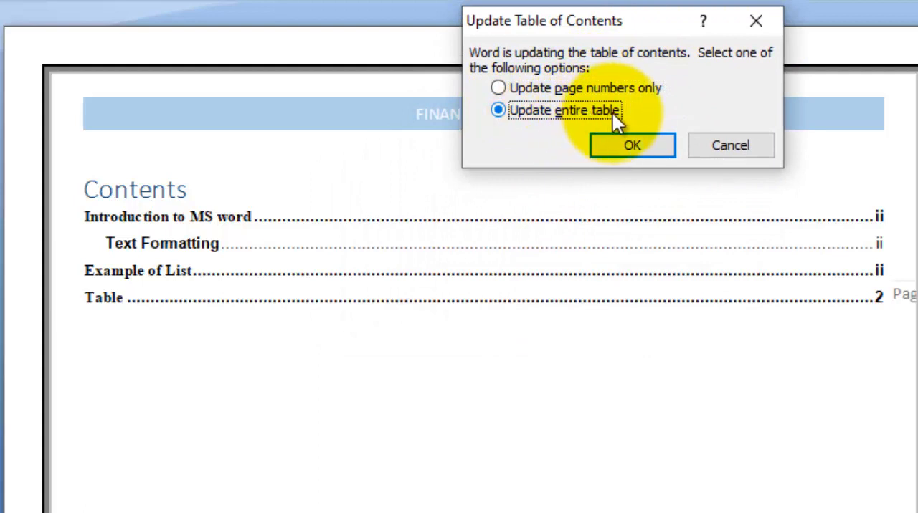
{"action": "left_click", "coordinate": [623, 150]}
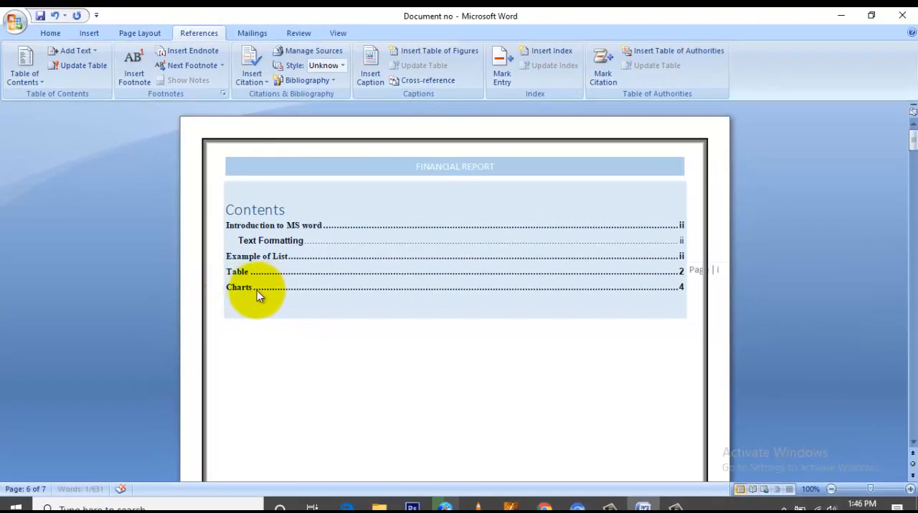
Step: Check the updated table of contents on the first page for the "Charts" entry and its page number
{"action": "left_click", "coordinate": [250, 334]}
{"action": "left_click", "coordinate": [237, 292]}
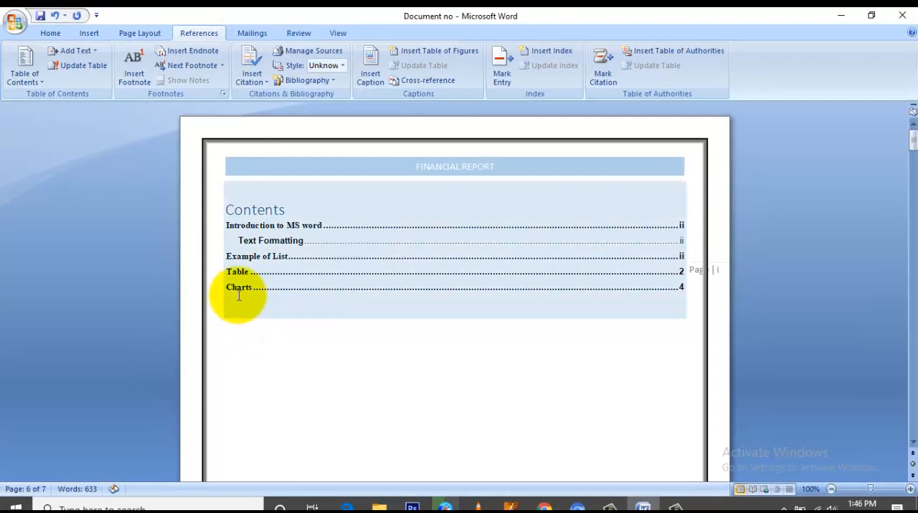
{"action": "scroll", "coordinate": [349, 253], "scroll_direction": "down", "scroll_amount": 1}
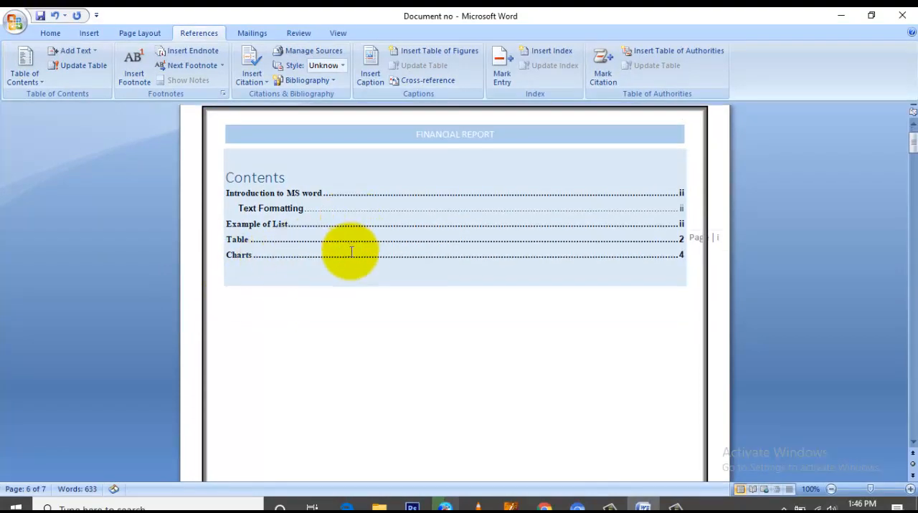
{"action": "scroll", "coordinate": [372, 277], "scroll_direction": "down", "scroll_amount": 5}
{"action": "left_click", "coordinate": [375, 282]}
{"action": "scroll", "coordinate": [388, 279], "scroll_direction": "up", "scroll_amount": 3}
{"action": "scroll", "coordinate": [388, 278], "scroll_direction": "up", "scroll_amount": 3}
{"action": "left_click", "coordinate": [393, 280]}
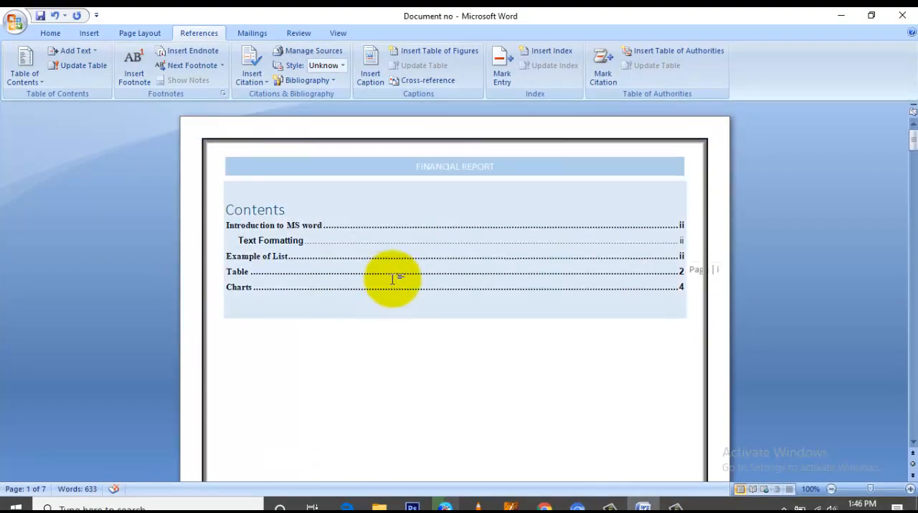